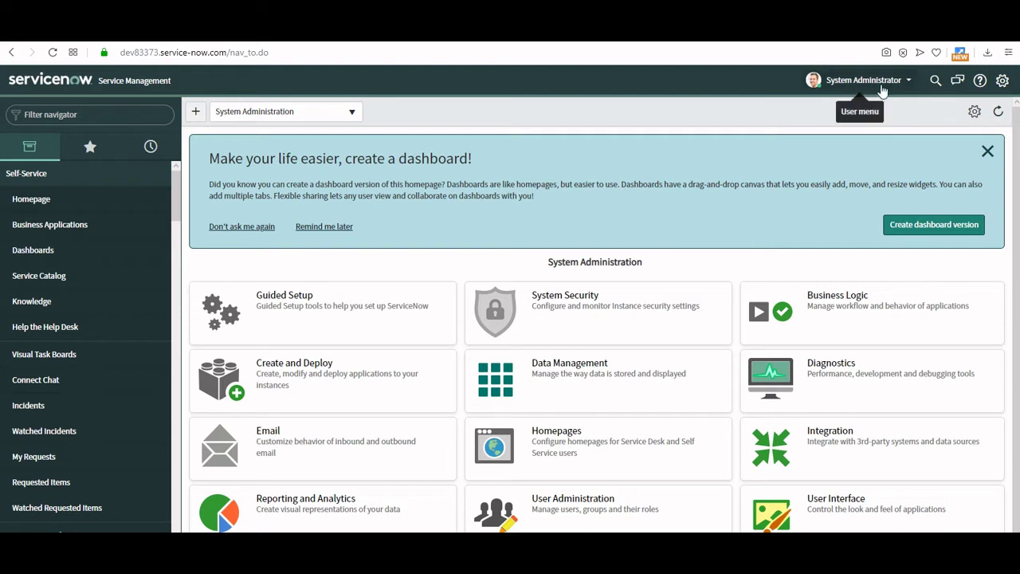
Filter the application navigator with 'companie' to show the Companies modules.
left_click(125, 119)
type("co")
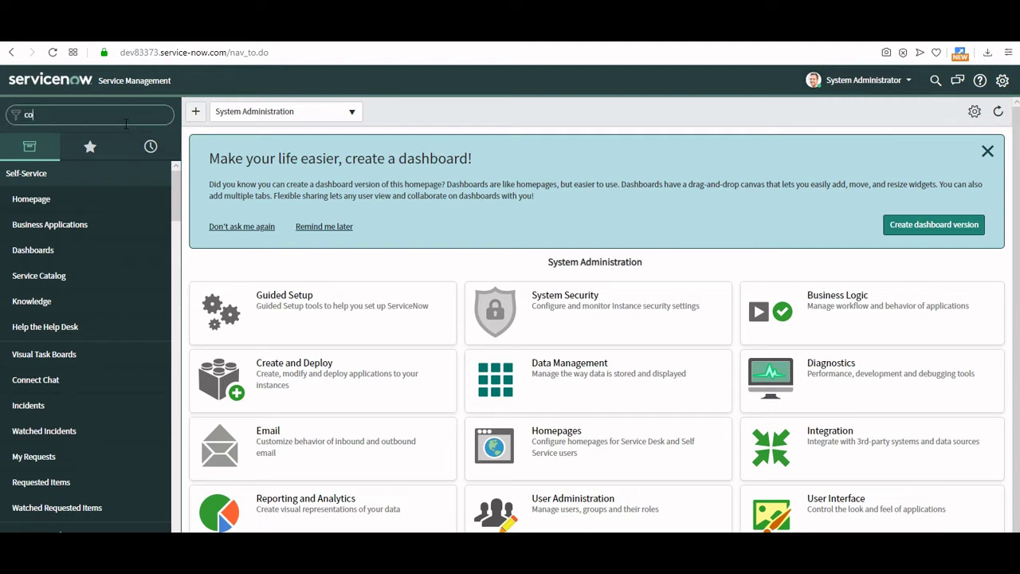
type("mpan")
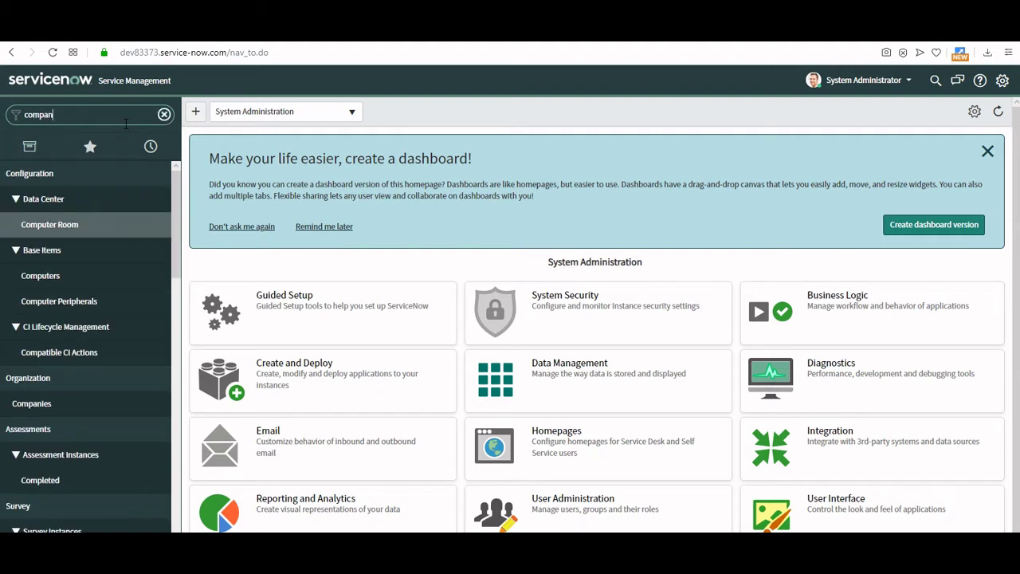
type("ie")
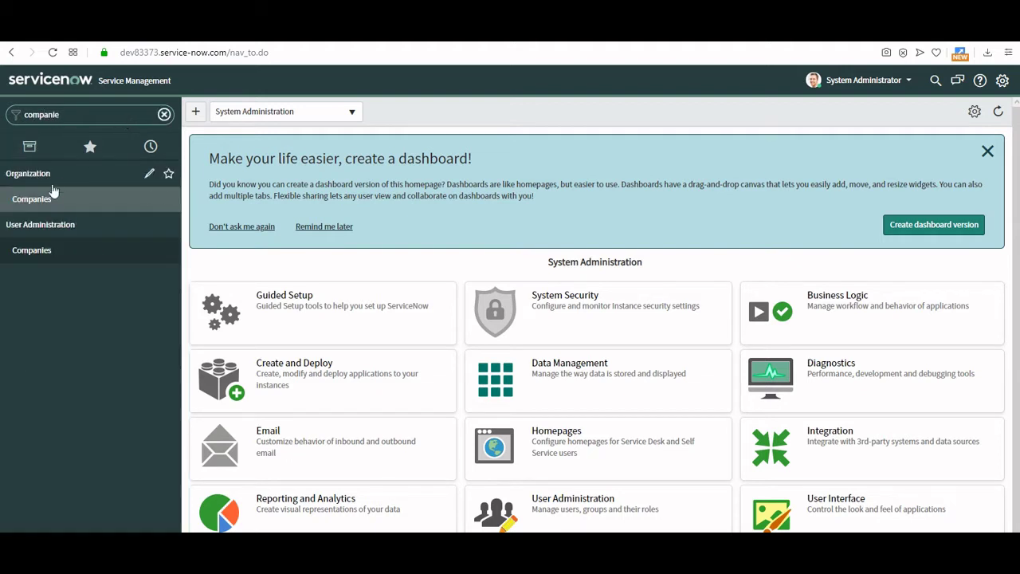
Open the Companies list and select the 3Com company record.
left_click(55, 254)
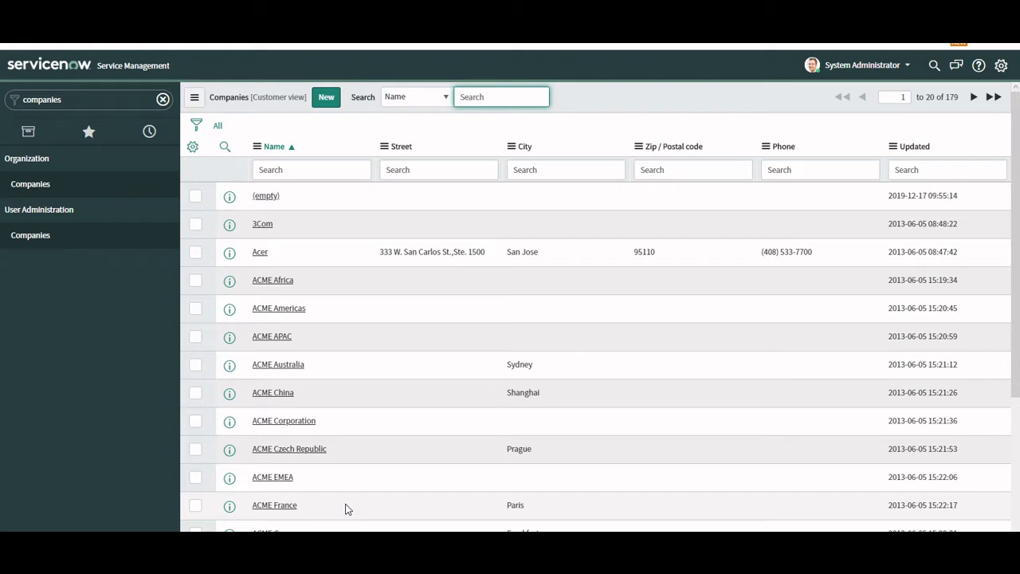
left_click(268, 226)
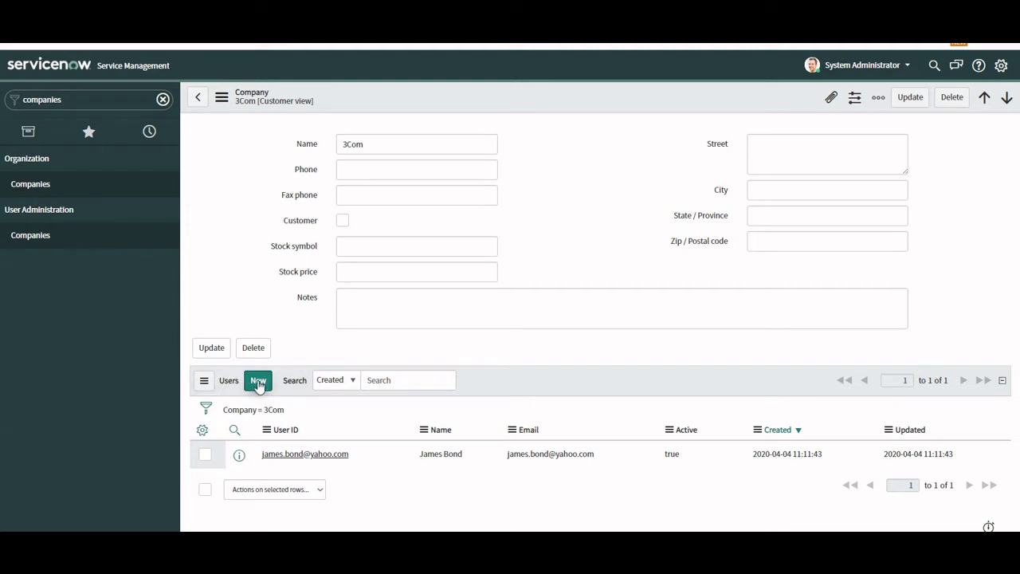
Start a new 3Com user and enter the first name, last name and e-mail address.
left_click(258, 383)
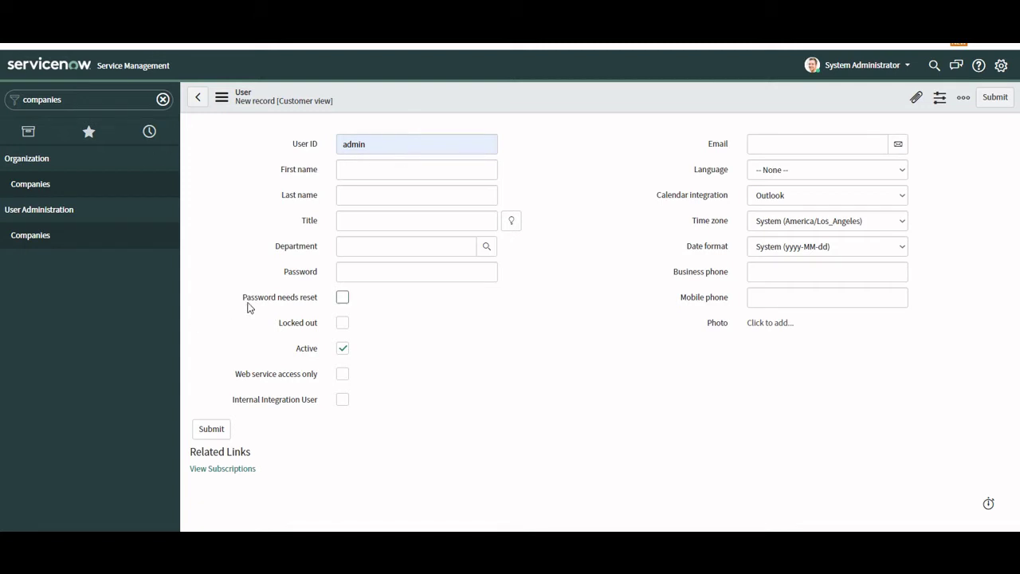
left_click(363, 174)
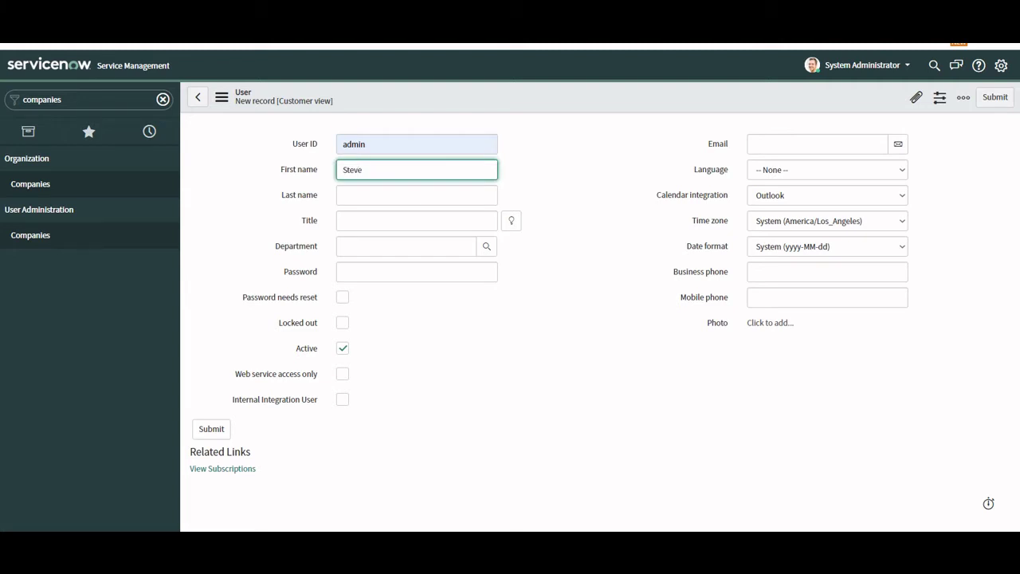
left_click(350, 201)
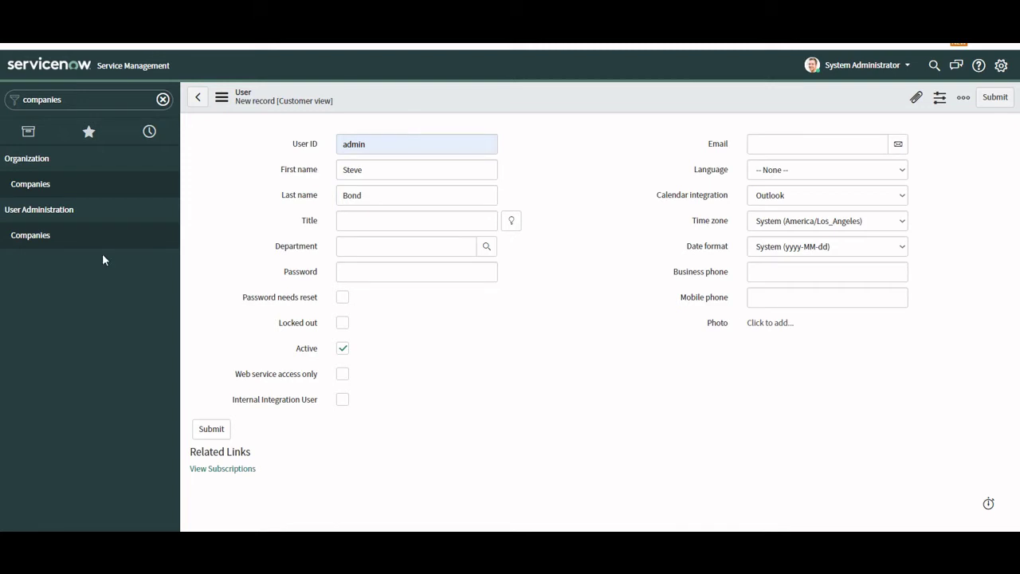
left_click(754, 145)
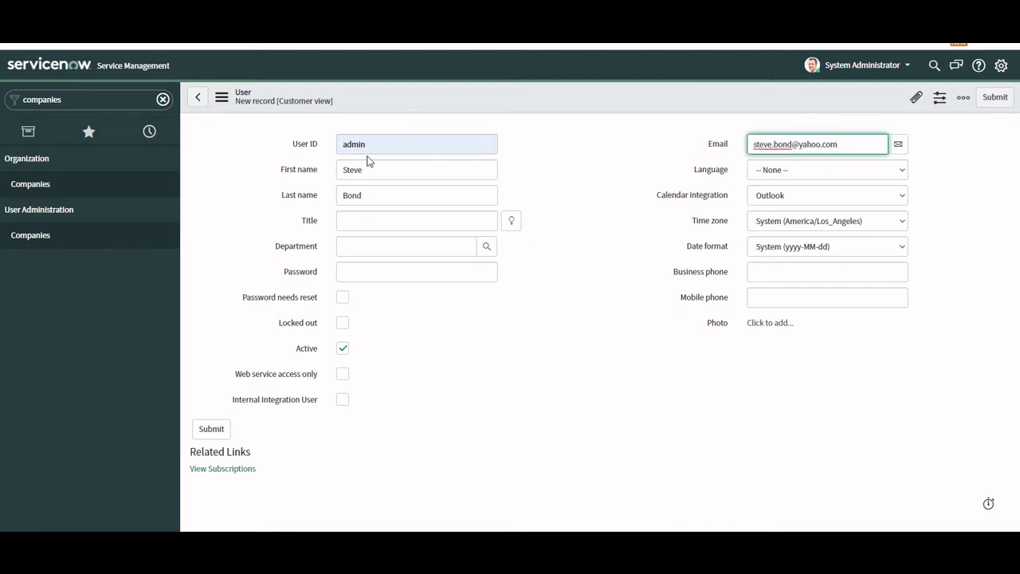
Replace the prefilled User ID with the pasted e-mail address.
double_click(378, 151)
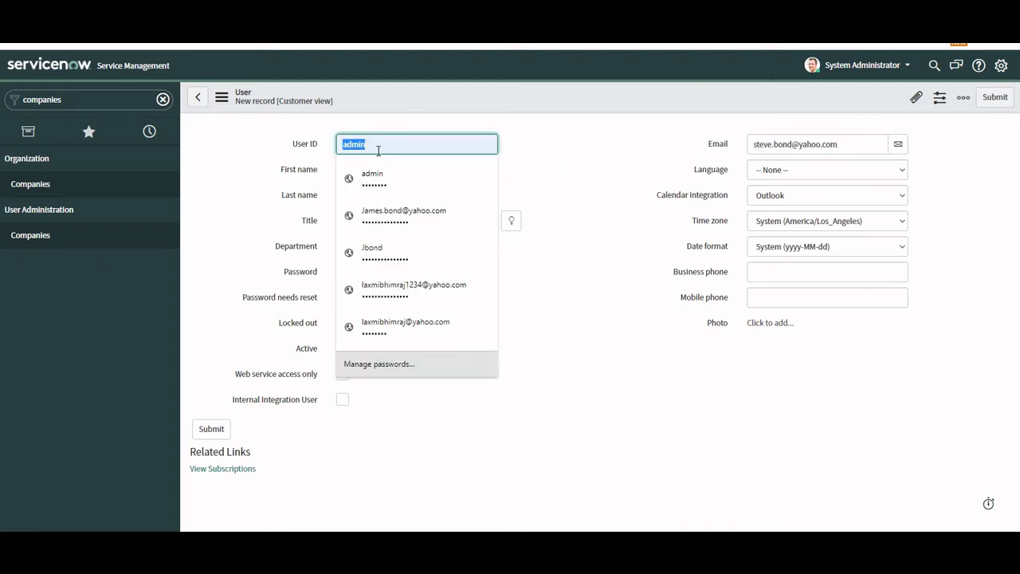
key("BackSpace")
left_click(562, 156)
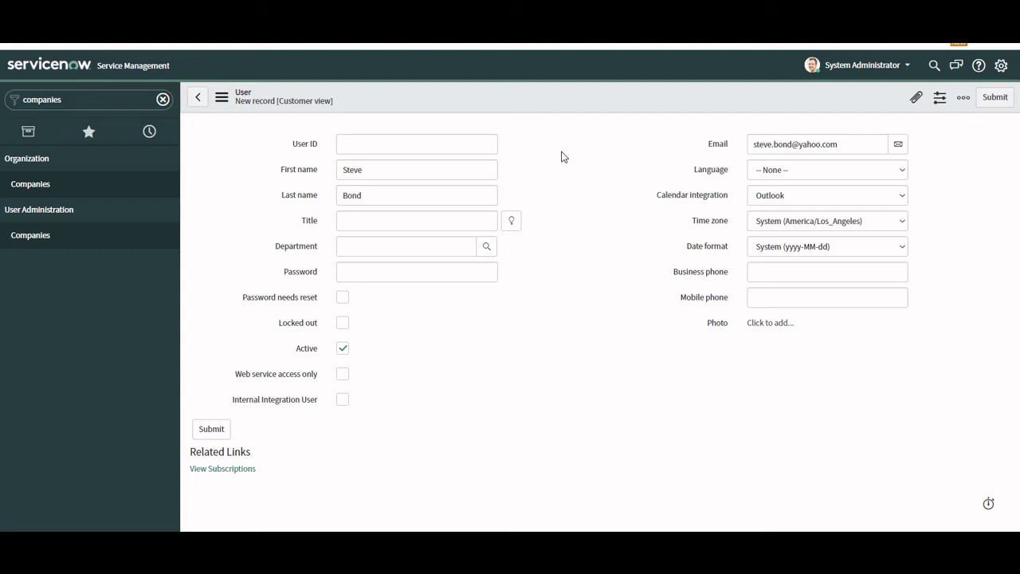
left_click(385, 142)
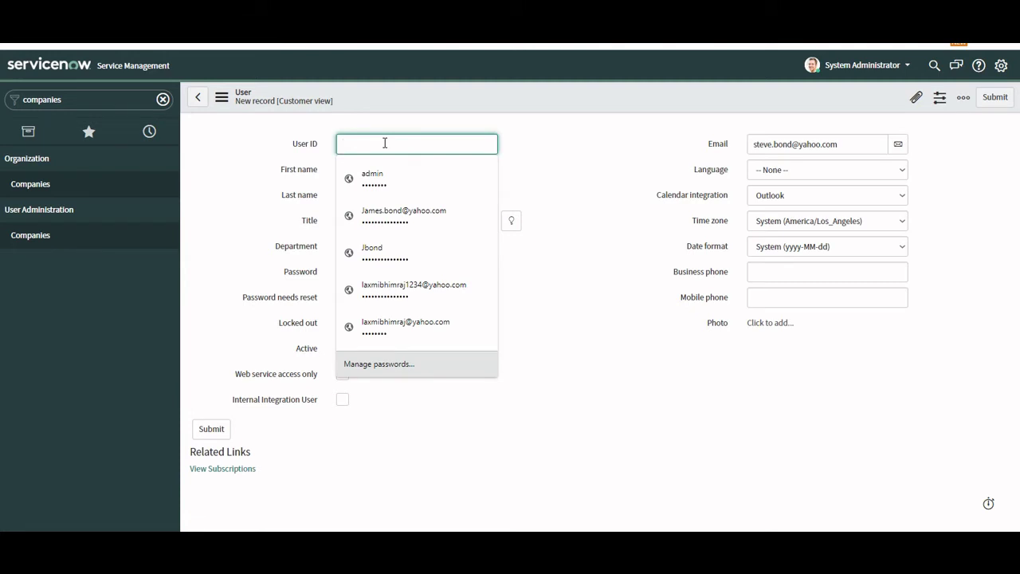
key("ctrl+v")
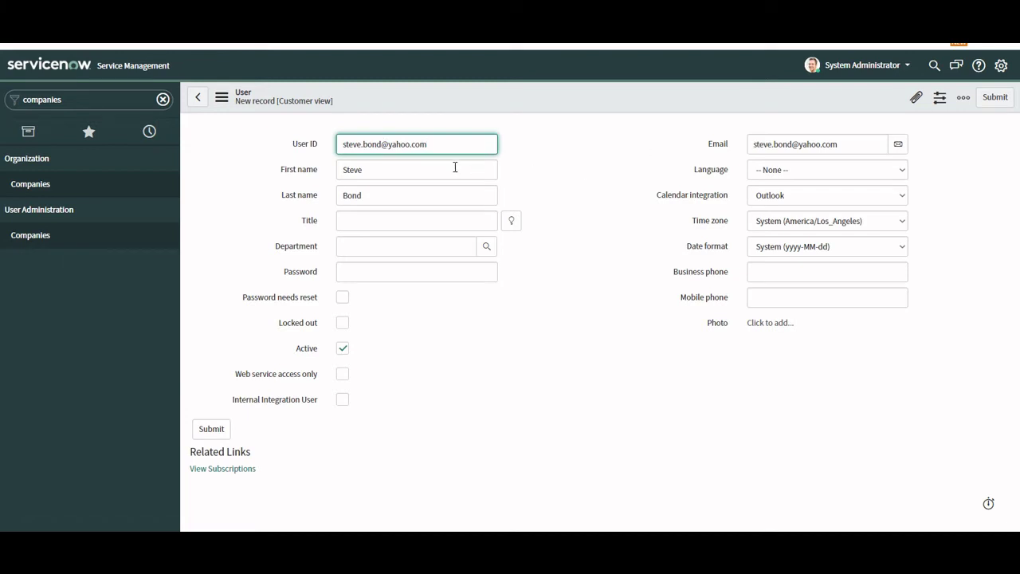
left_click(598, 158)
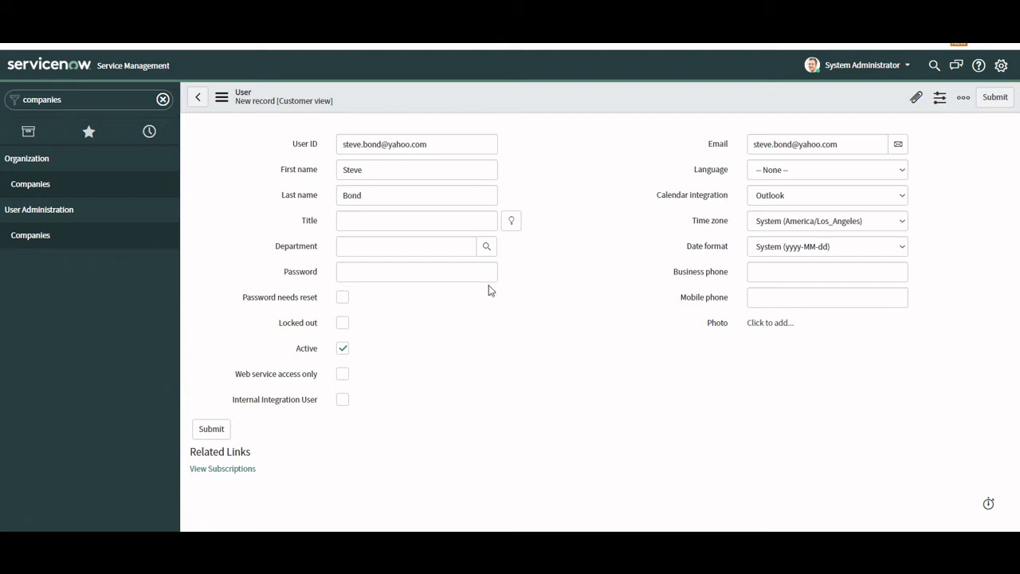
Enter the user's 10-digit business phone number and let the field format it.
left_click(775, 273)
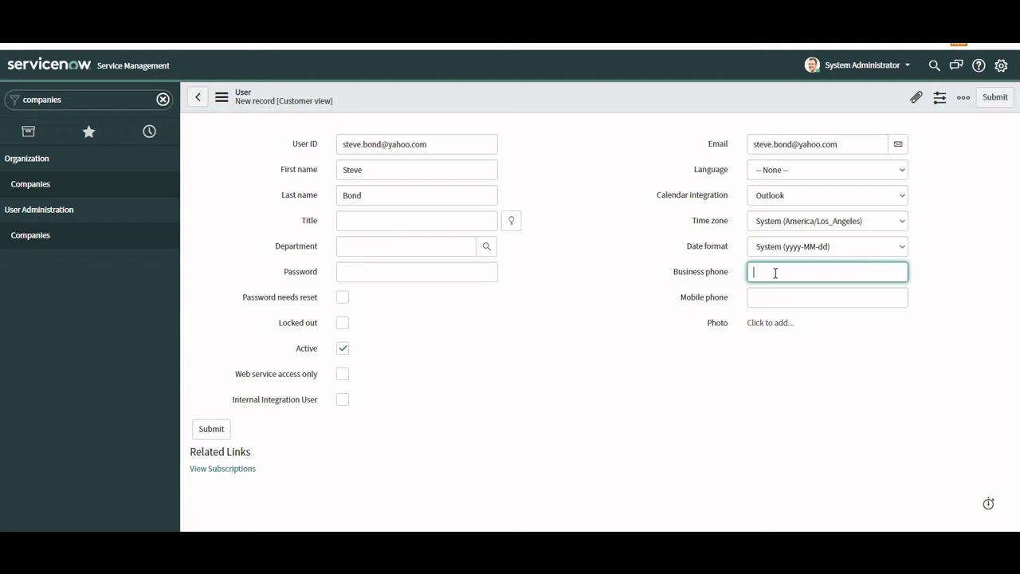
type("8888888888")
left_click(549, 294)
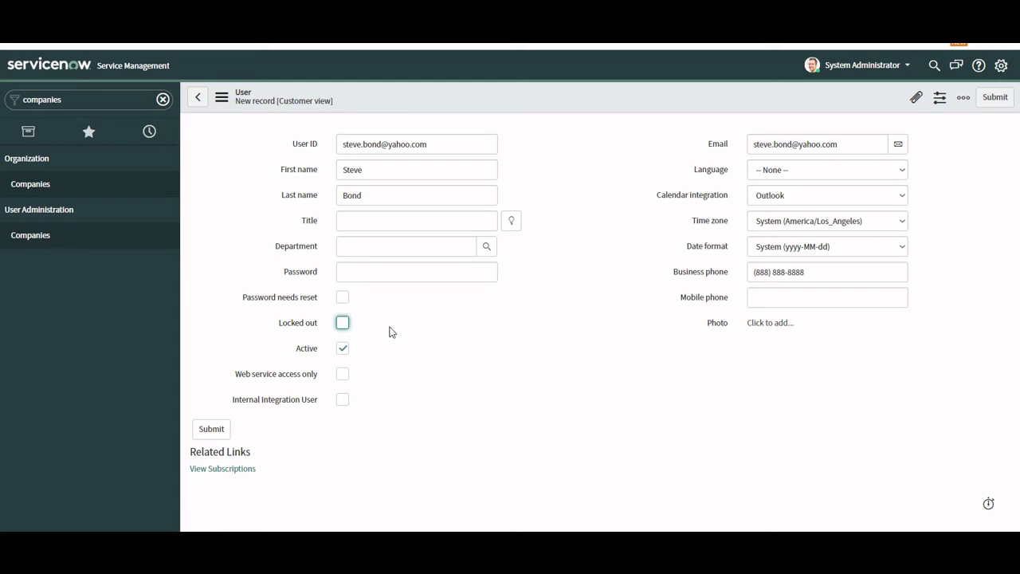
Submit the new user, confirm it appears in 3Com's Users list, and open its record.
left_click(993, 101)
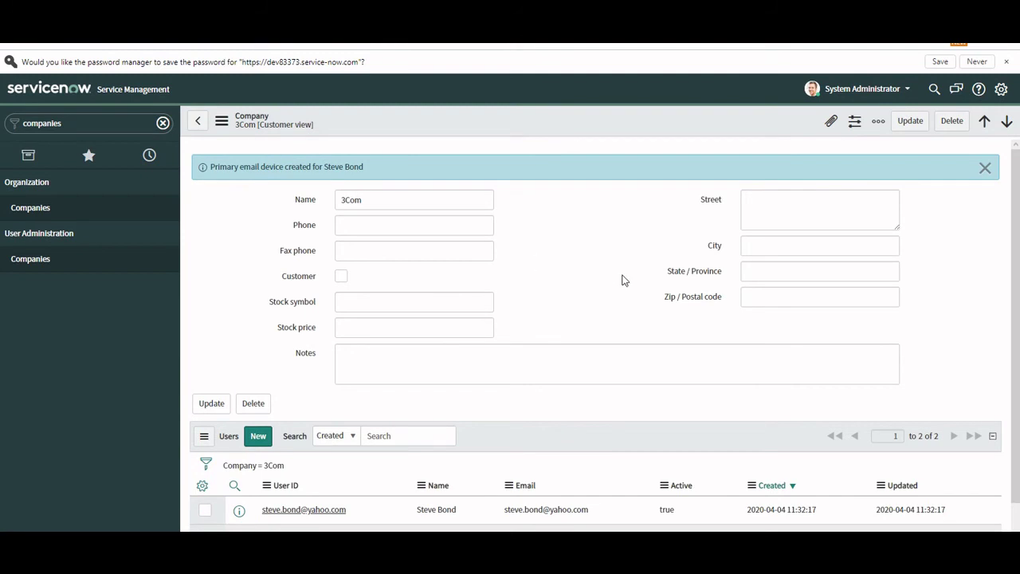
scroll(624, 279, "down", 1)
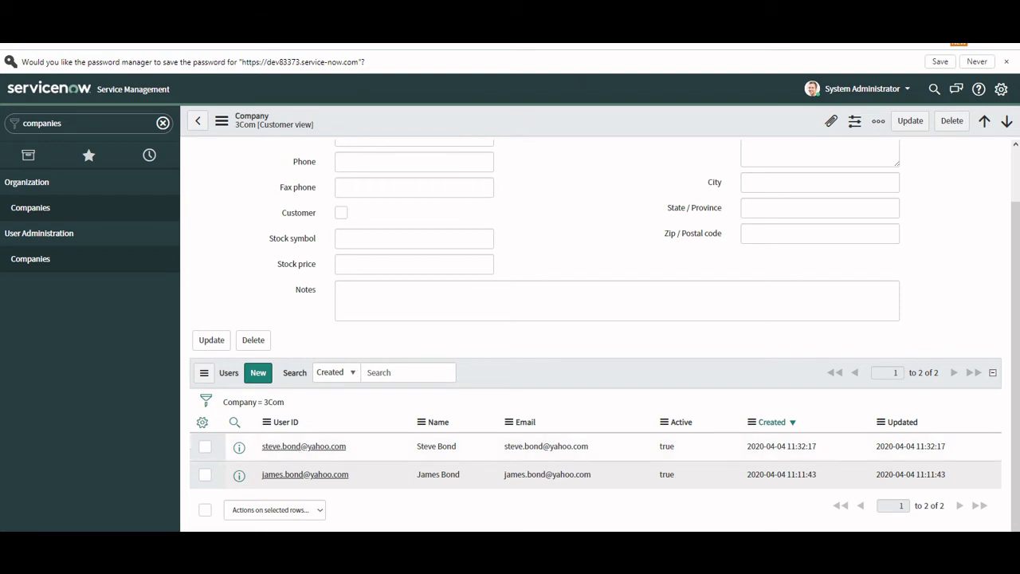
key("ctrl+Tab")
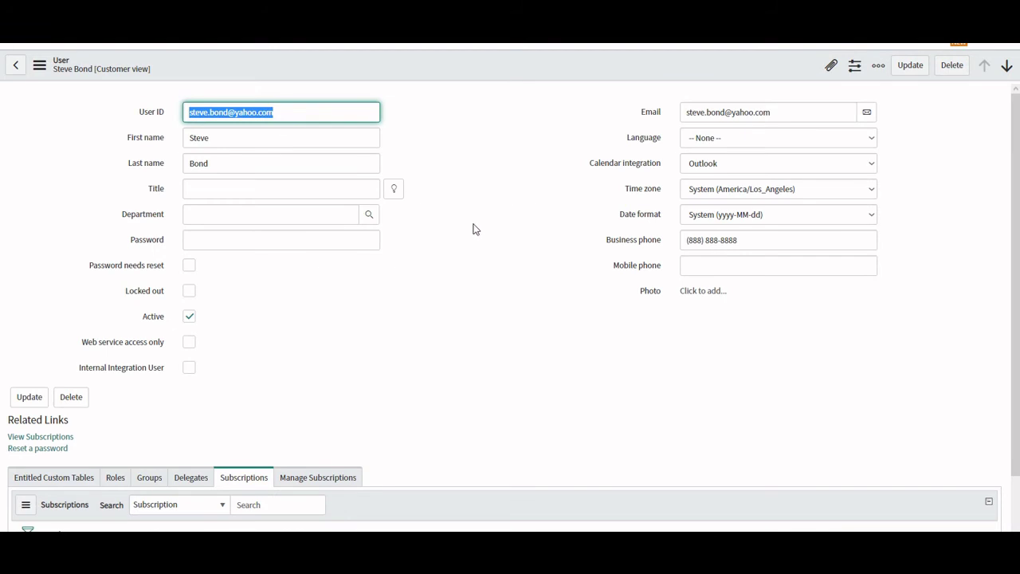
Show the empty Roles related list on the saved user's record.
left_click(474, 228)
scroll(473, 229, "down", 2)
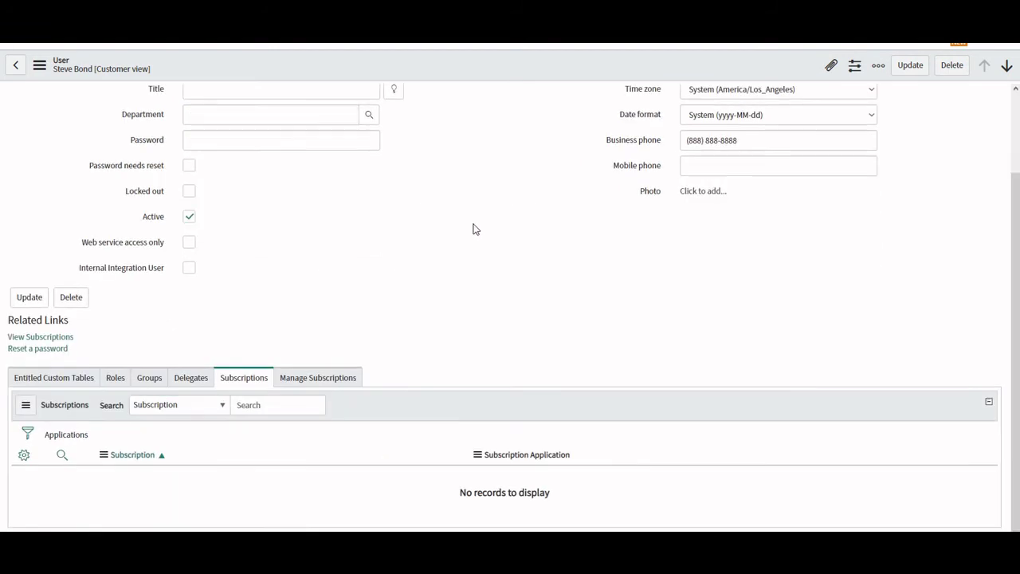
left_click(119, 380)
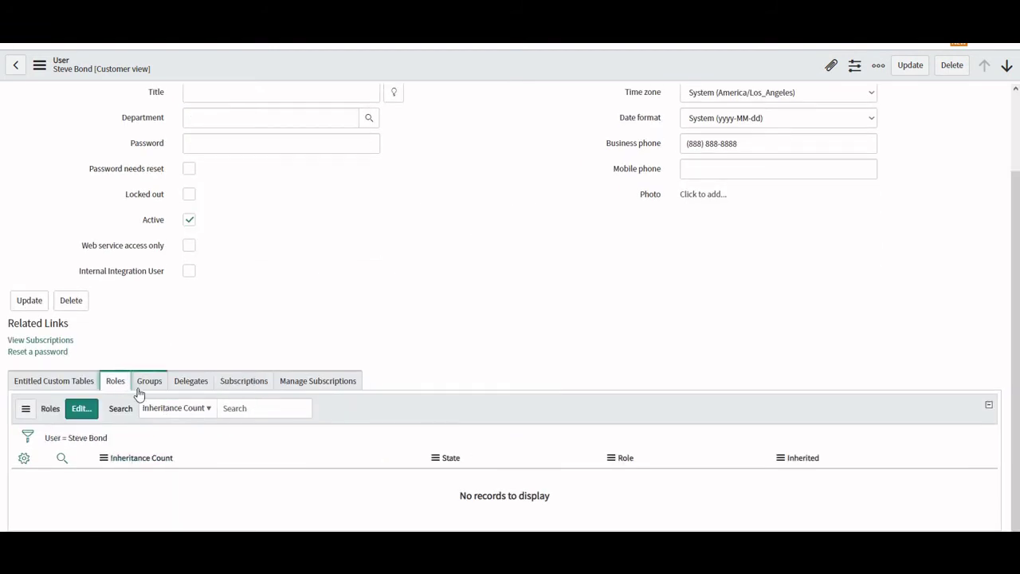
Add the admin role to the user via the role editor and save it.
left_click(84, 413)
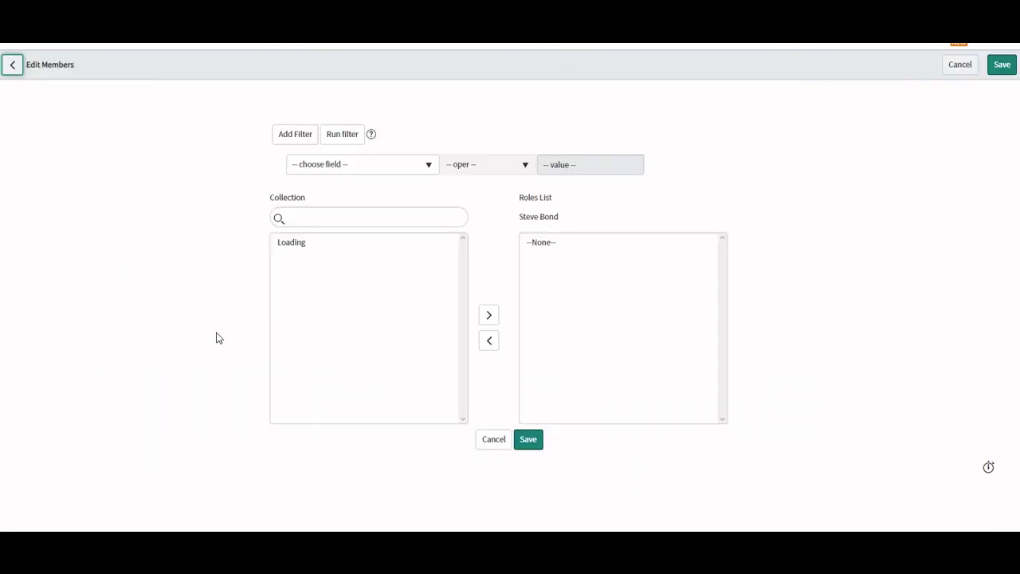
left_click(350, 220)
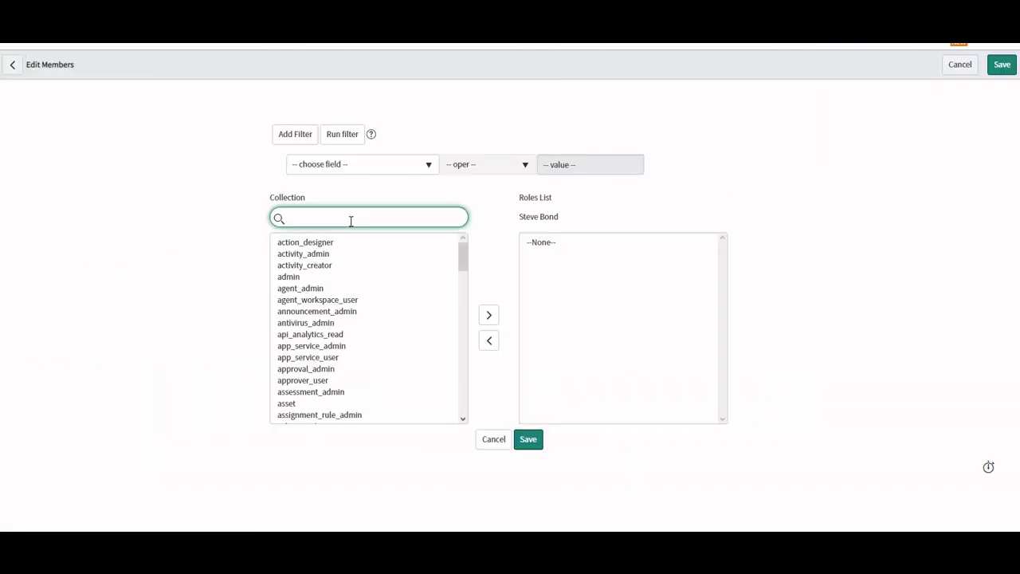
type("amin")
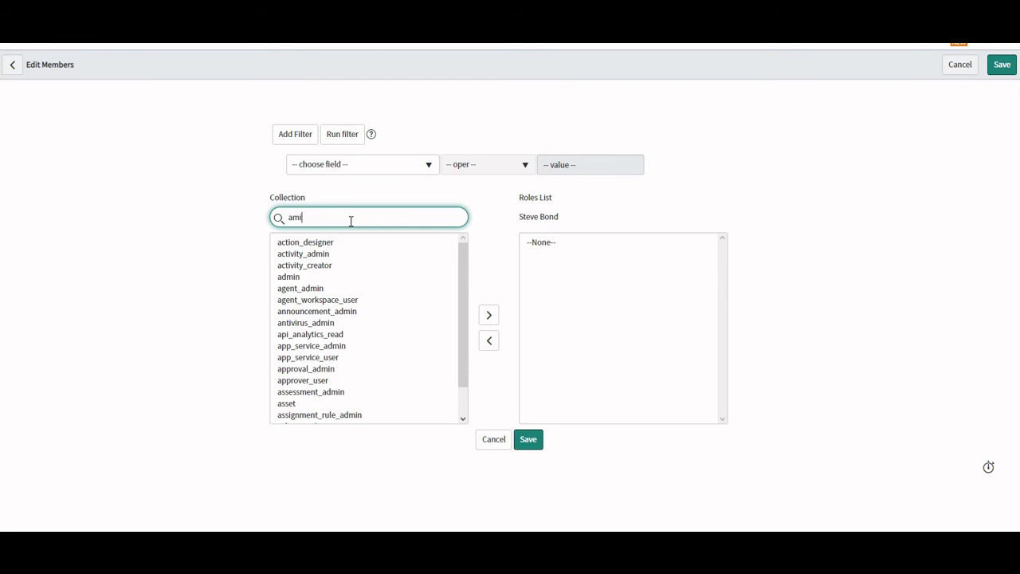
key("BackSpace")
key("BackSpace")
key("BackSpace")
type("dmin")
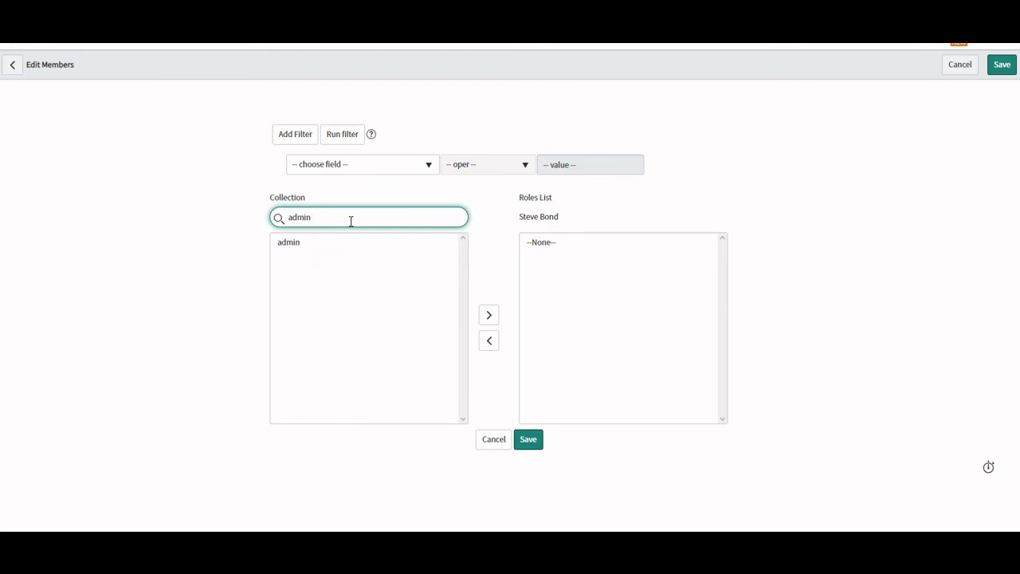
double_click(295, 246)
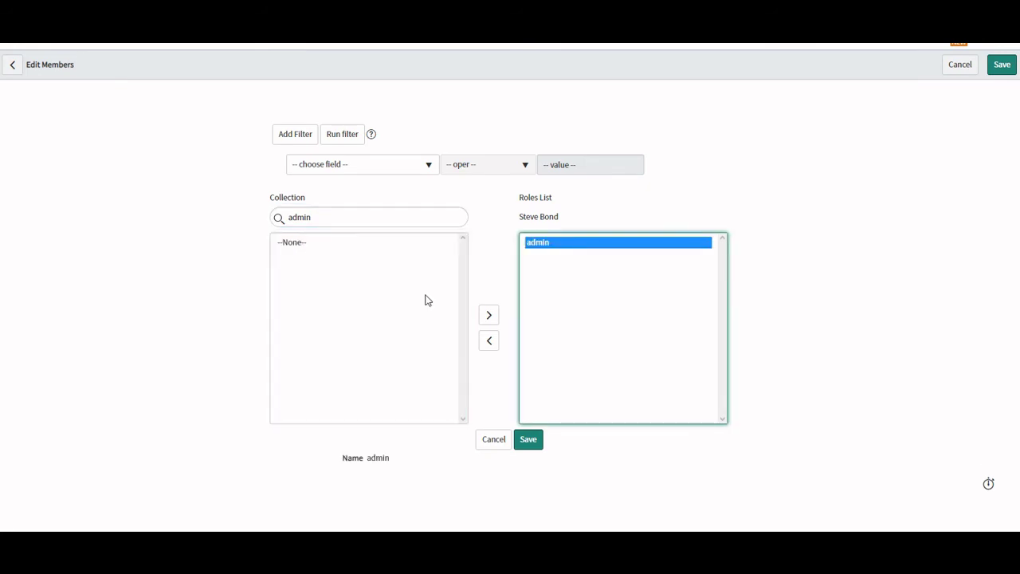
left_click(534, 443)
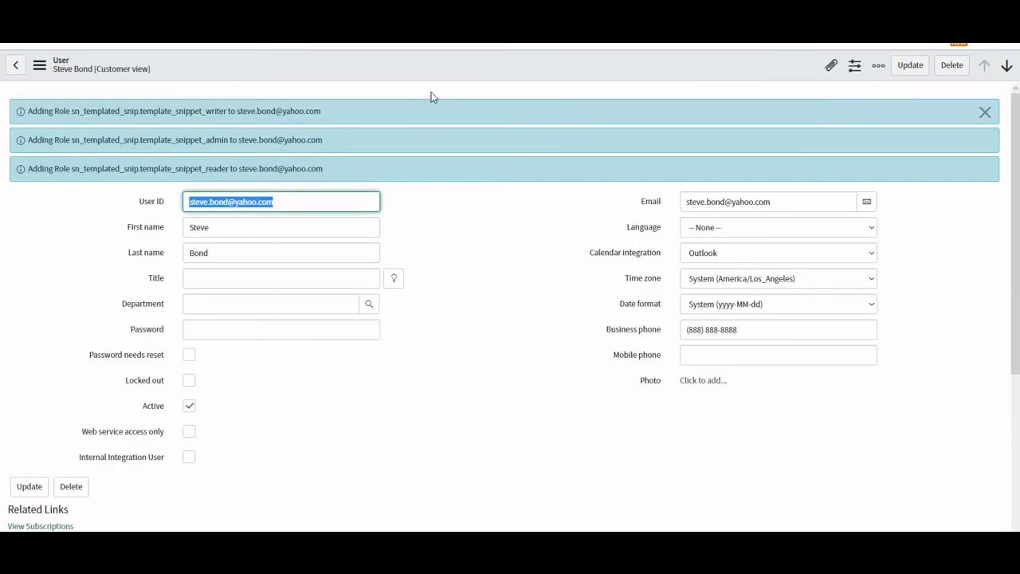
Dismiss the role notices, review the Groups tab, and update the user record.
left_click(986, 111)
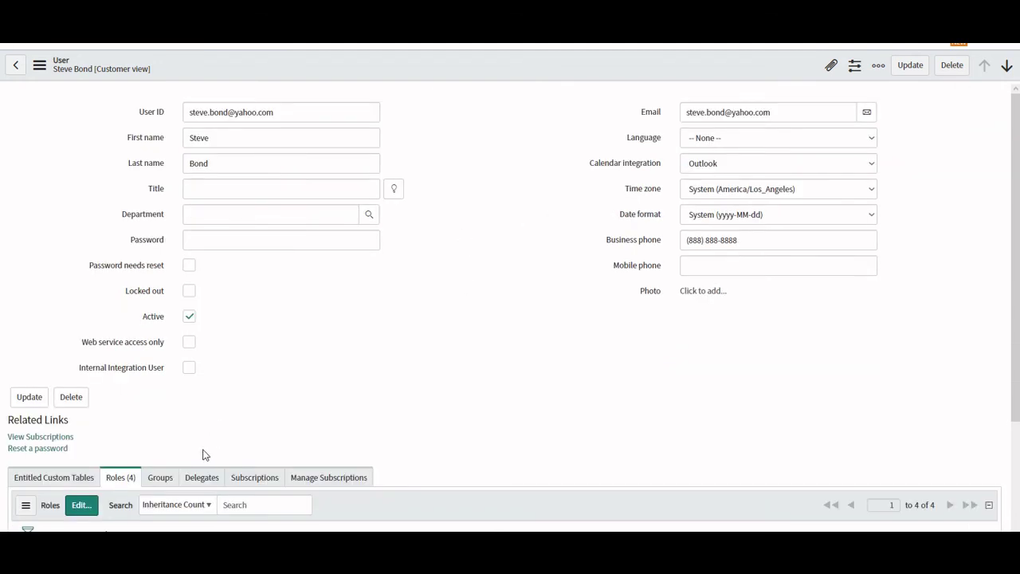
left_click(160, 480)
scroll(428, 353, "down", 2)
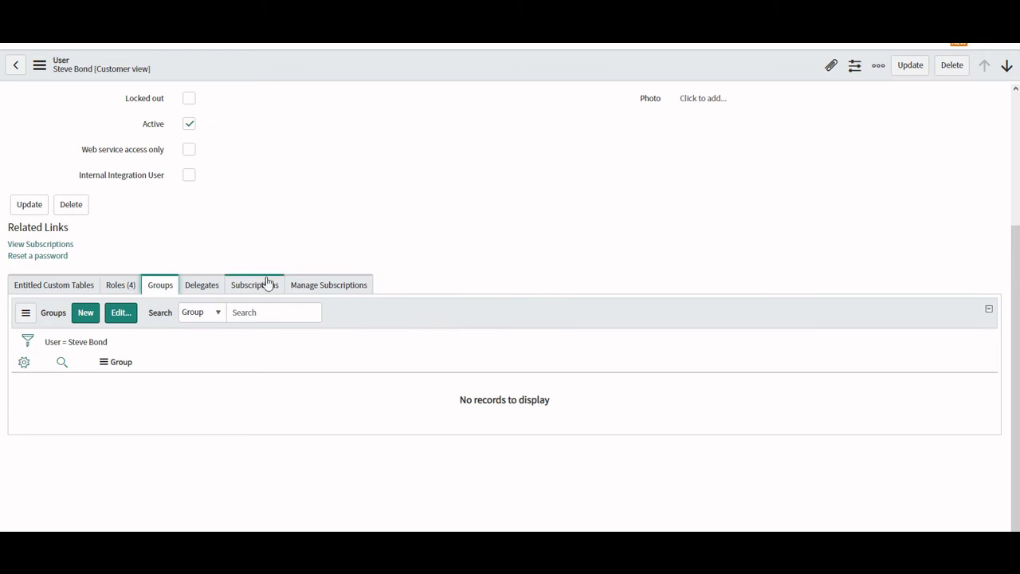
scroll(547, 213, "up", 3)
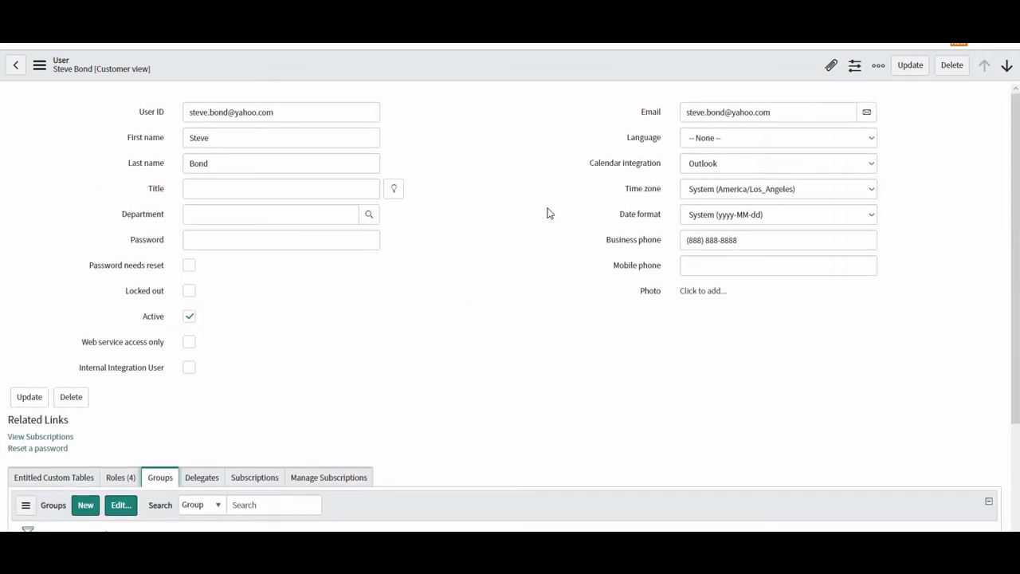
left_click(906, 66)
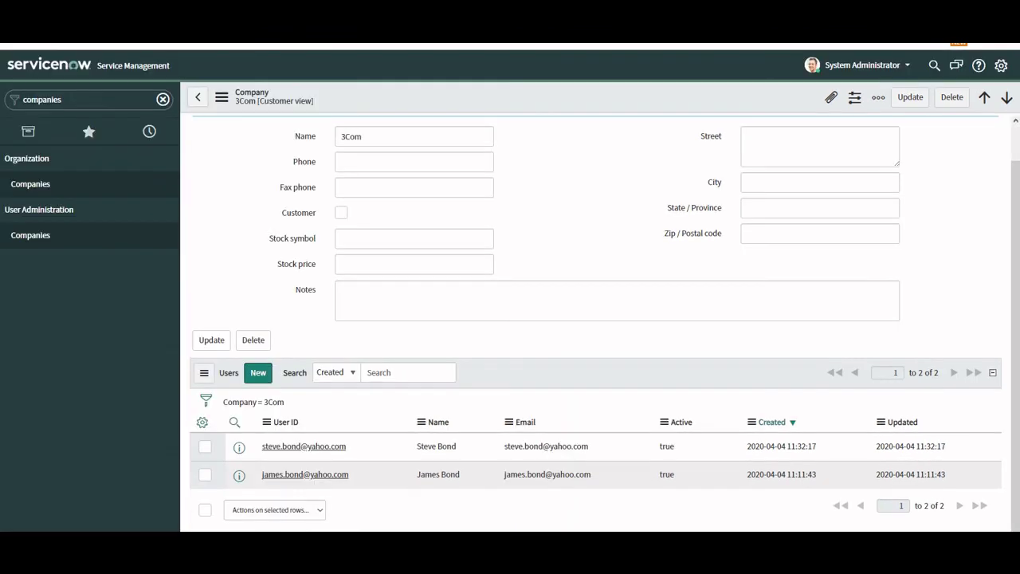
Filter the navigator with 'users' and open the Users list under User Administration.
left_click(120, 106)
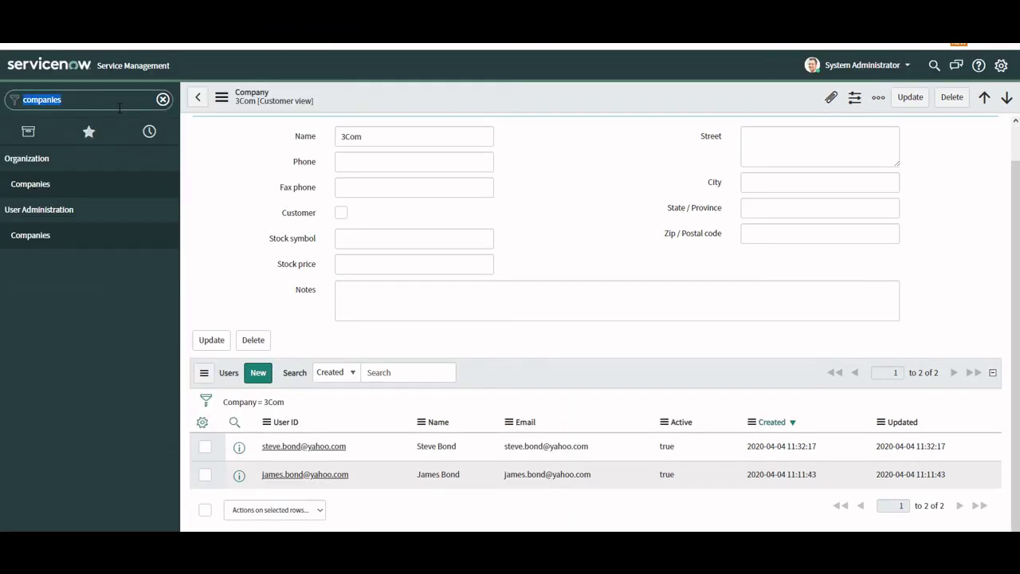
type("user")
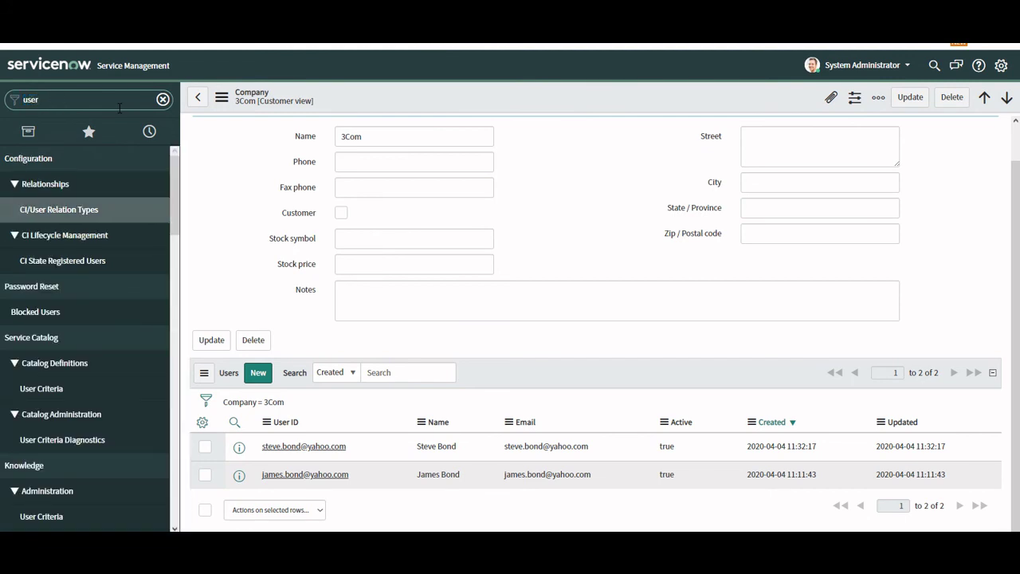
type("s")
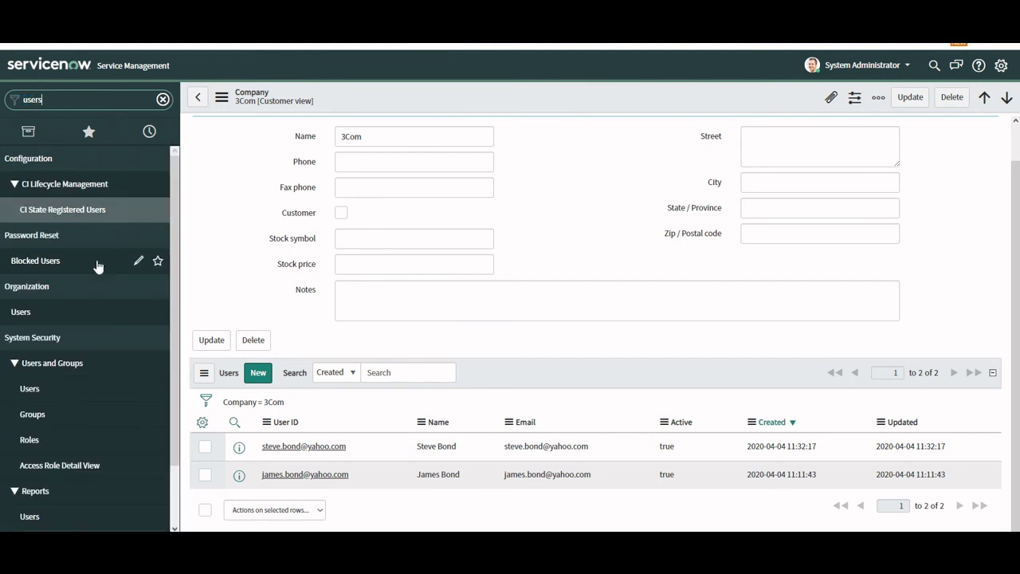
scroll(97, 266, "down", 2)
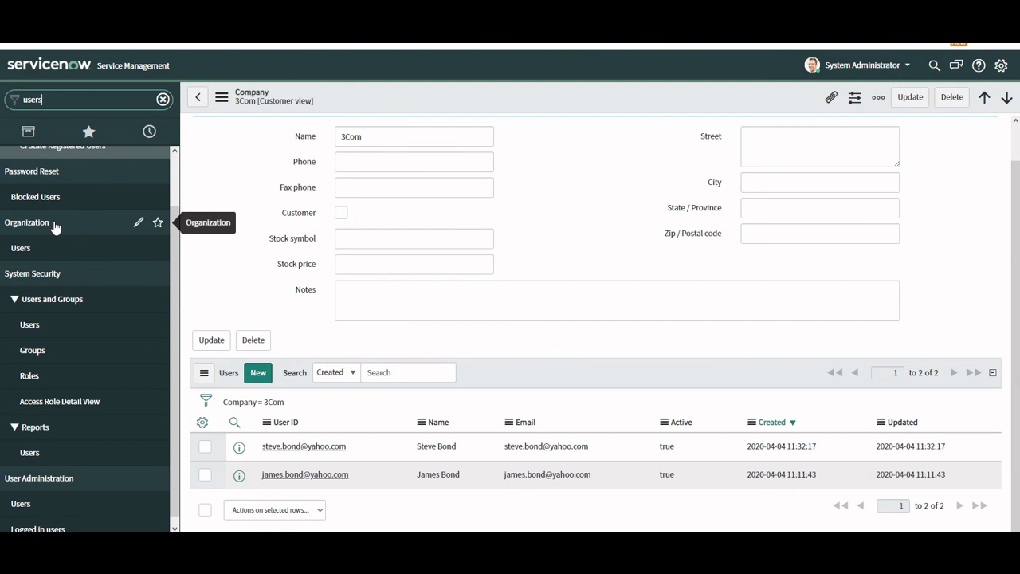
scroll(42, 252, "down", 1)
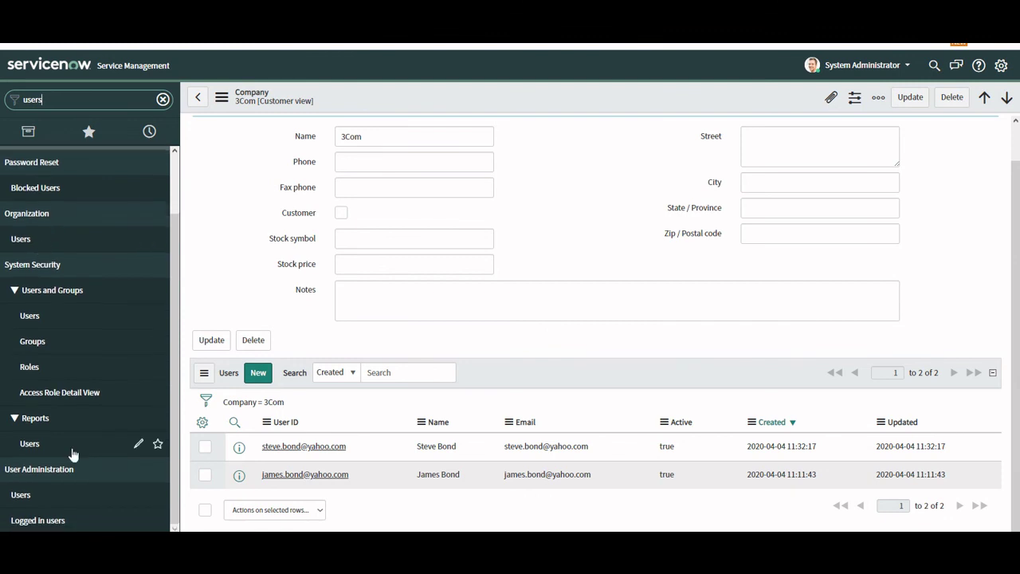
left_click(42, 495)
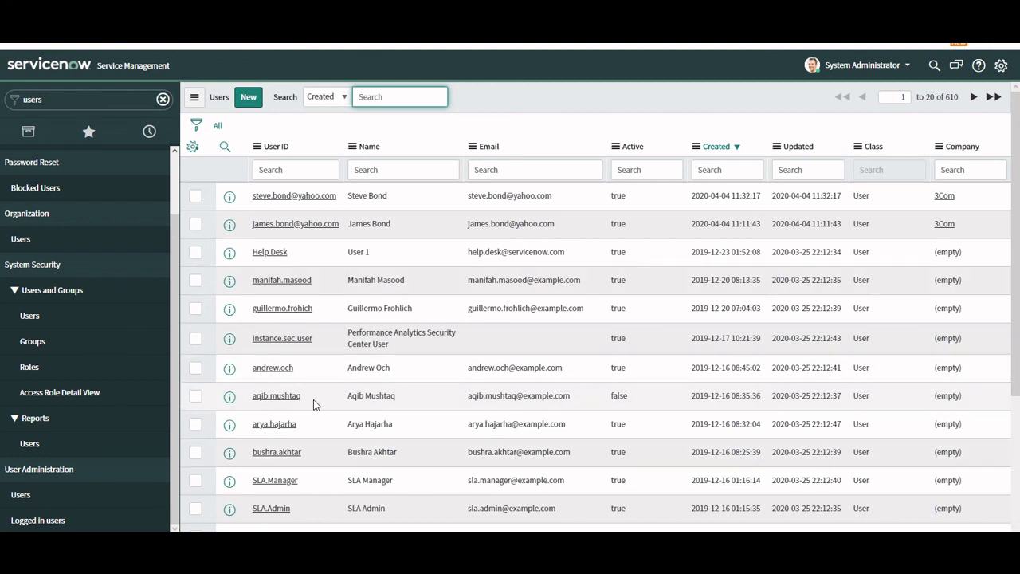
Start a new user record from the Users list.
left_click(244, 98)
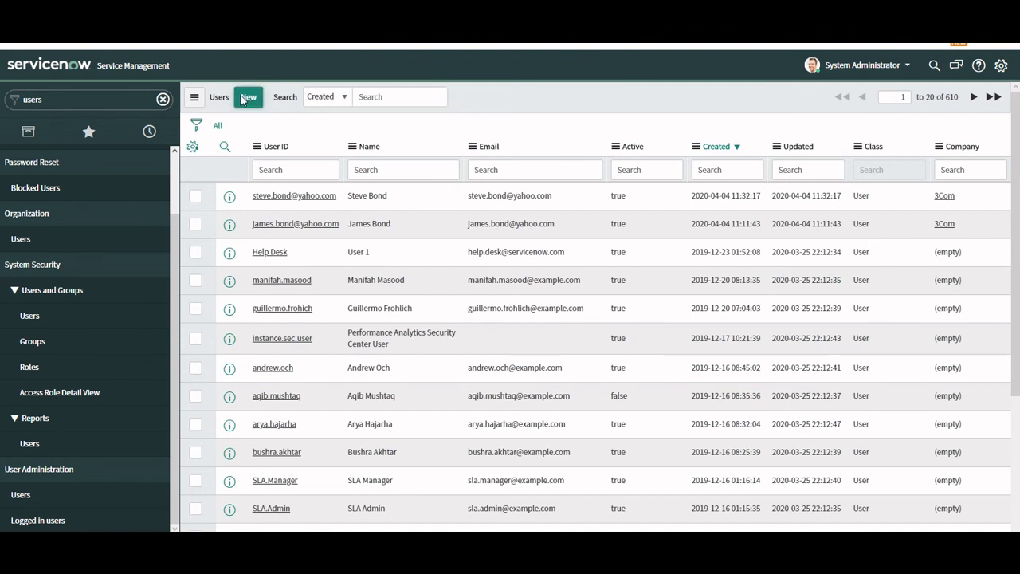